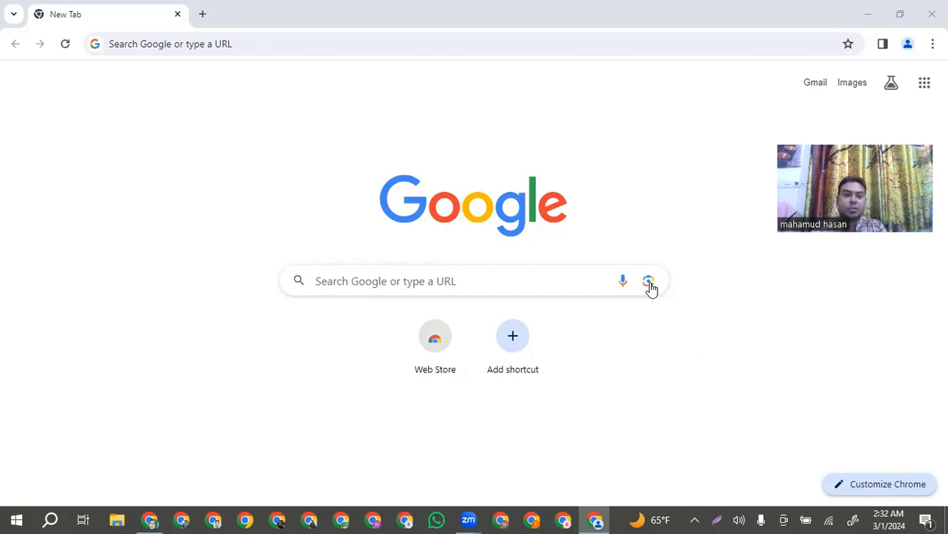
# - Go to email.yandex.com in Chrome to load the Yandex Mail landing page
pyautogui.click(238, 42)
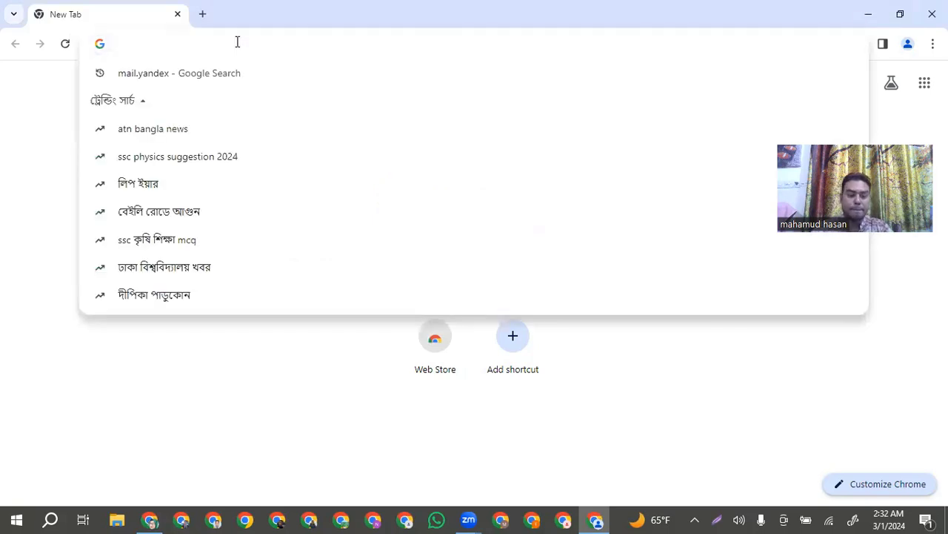
pyautogui.write('e')
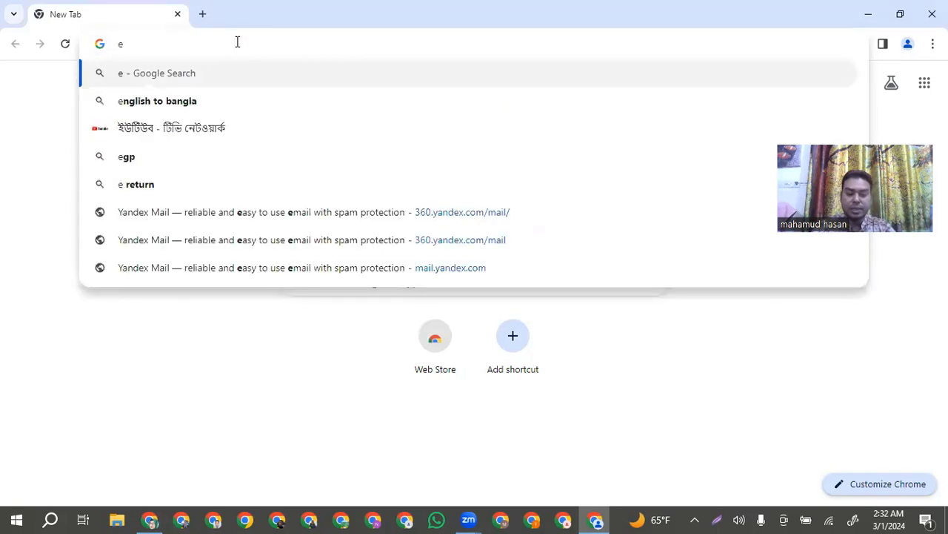
pyautogui.write('mail')
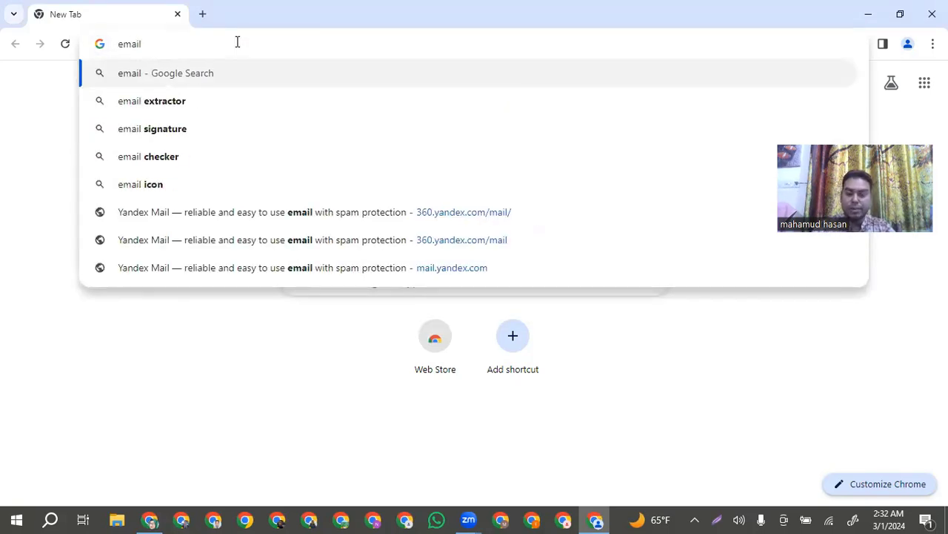
pyautogui.write('.')
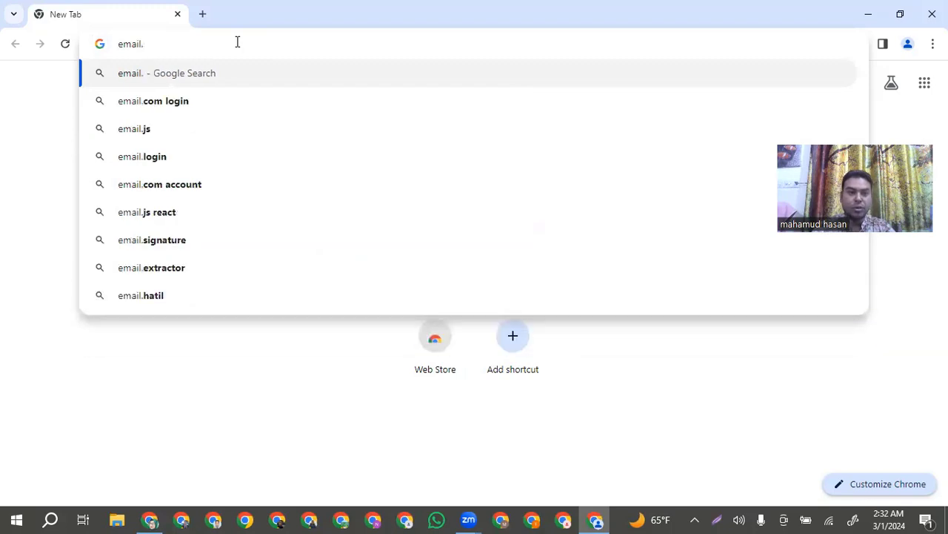
pyautogui.write('ya')
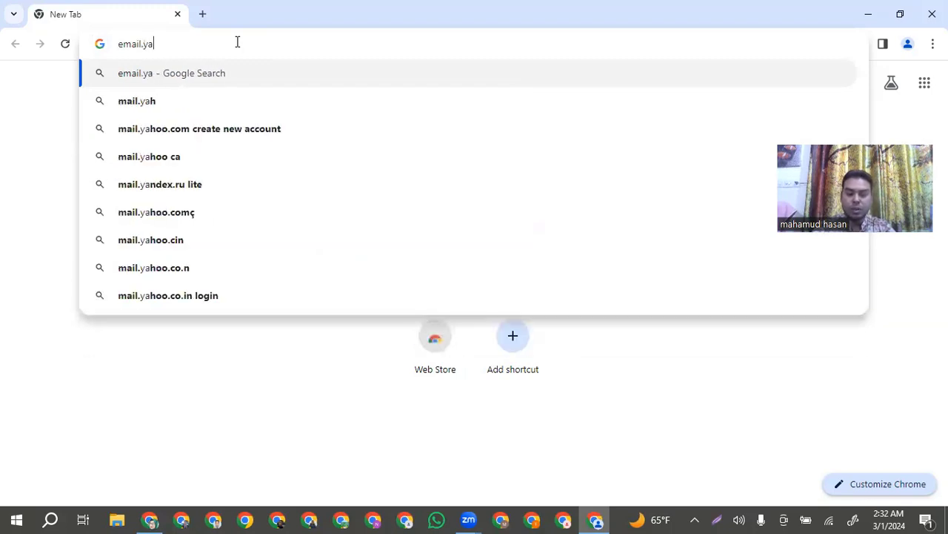
pyautogui.write('ndex')
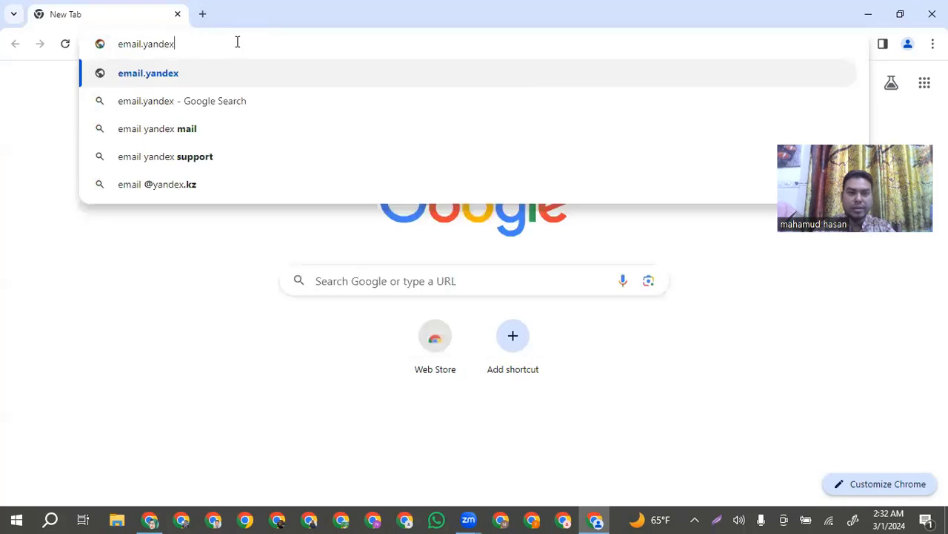
pyautogui.write('.com')
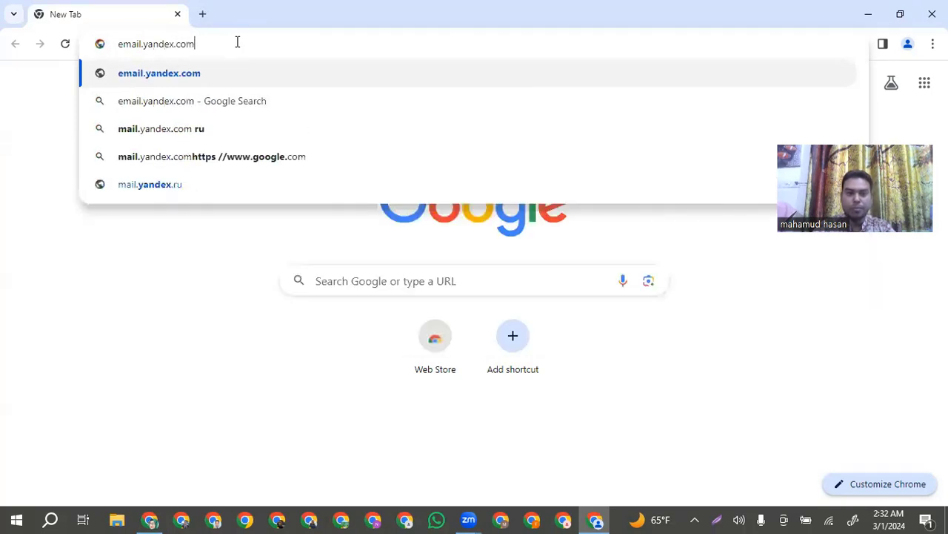
pyautogui.press('Return')
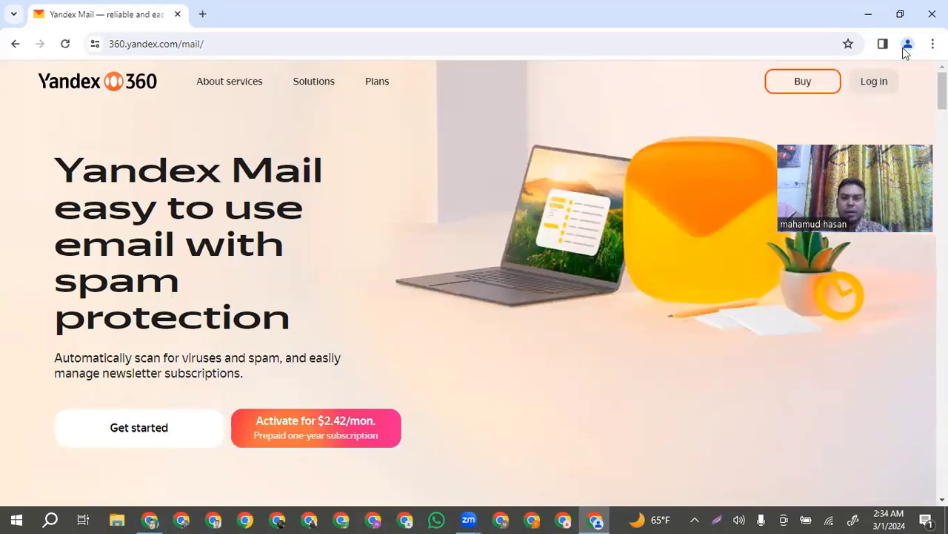
# - Choose Log in on the Yandex 360 page, then Create ID to start registering
pyautogui.click(870, 83)
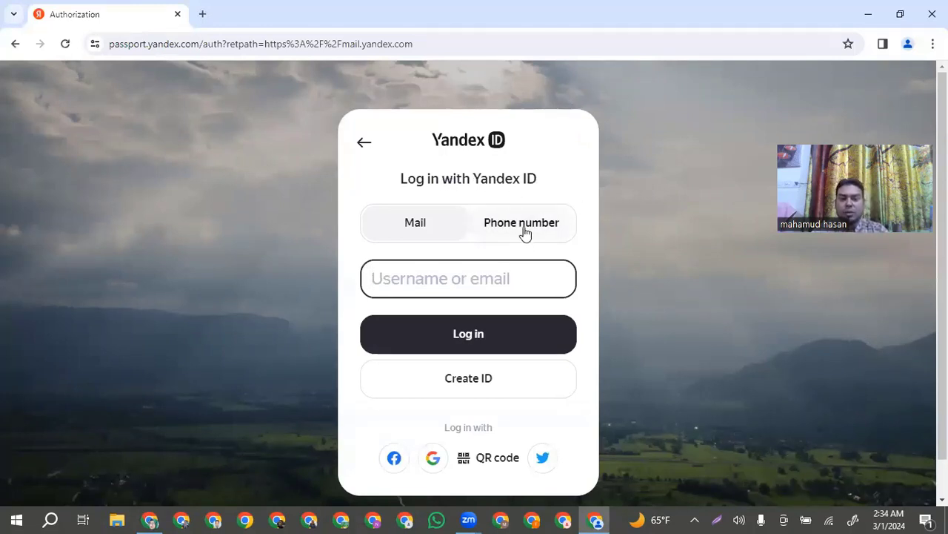
pyautogui.click(464, 383)
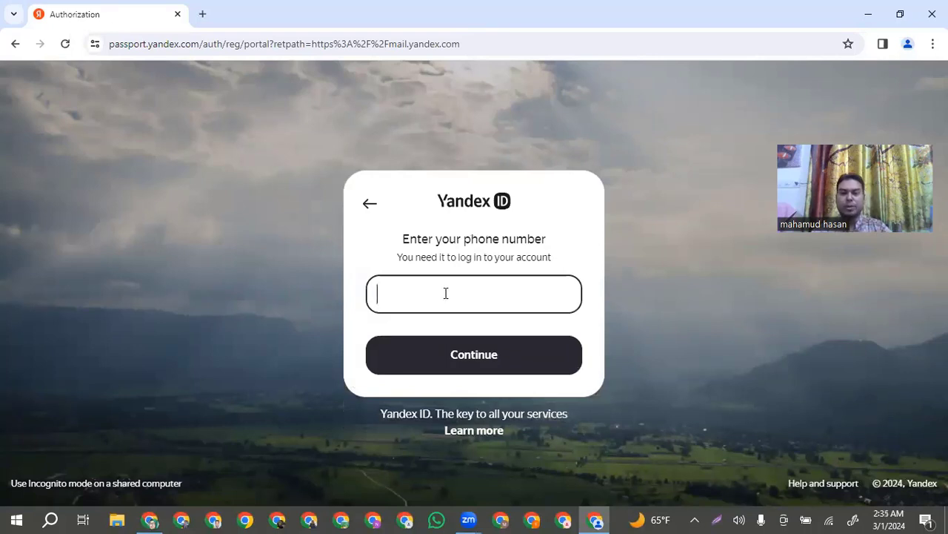
# - Submit the new account's phone number so an SMS confirmation code is sent
pyautogui.write('0')
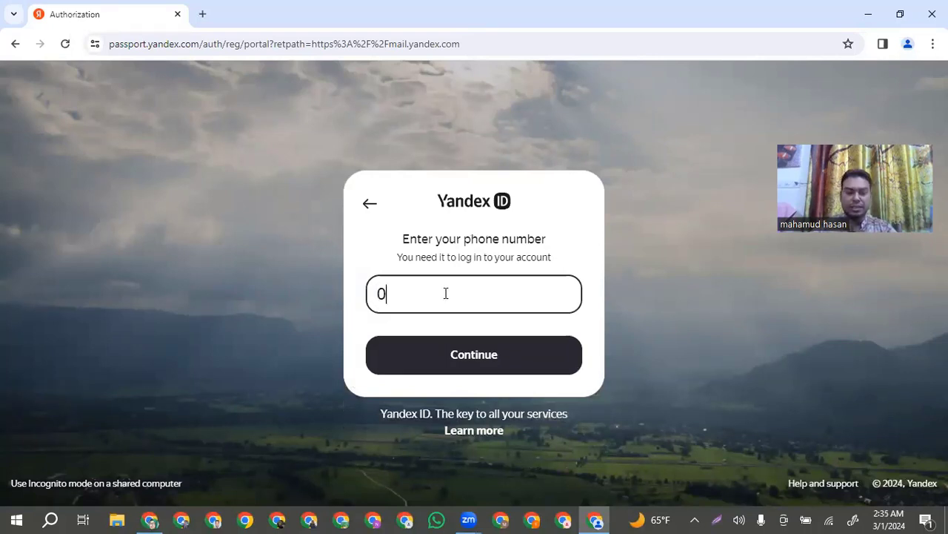
pyautogui.write('1717')
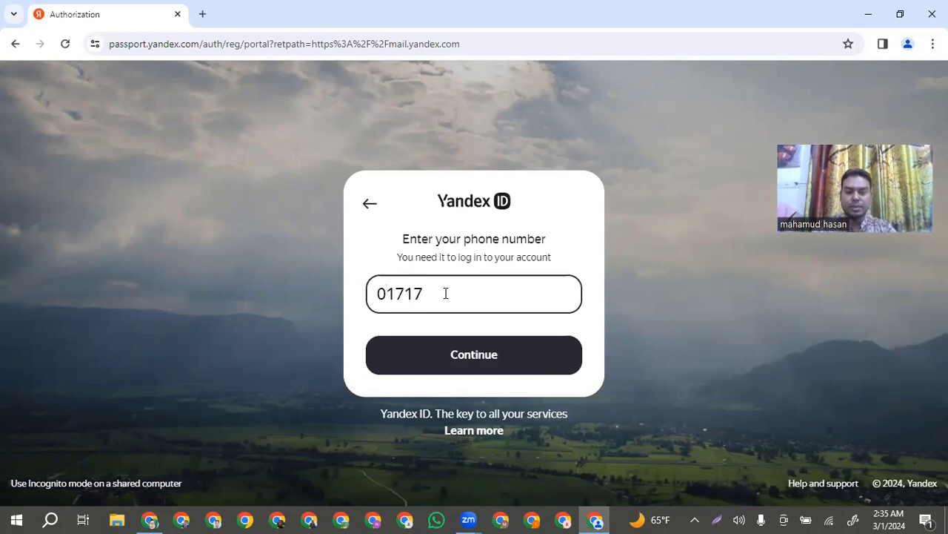
pyautogui.write('51')
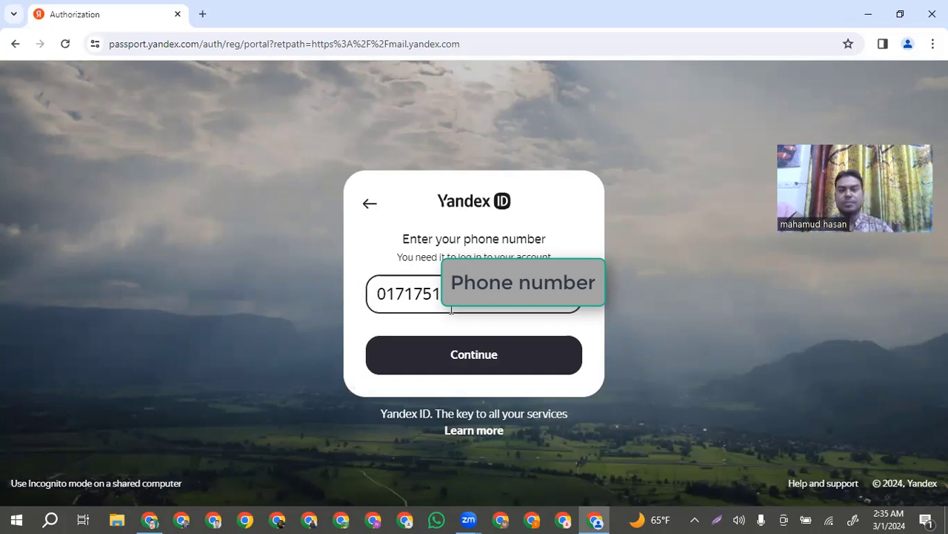
pyautogui.click(466, 358)
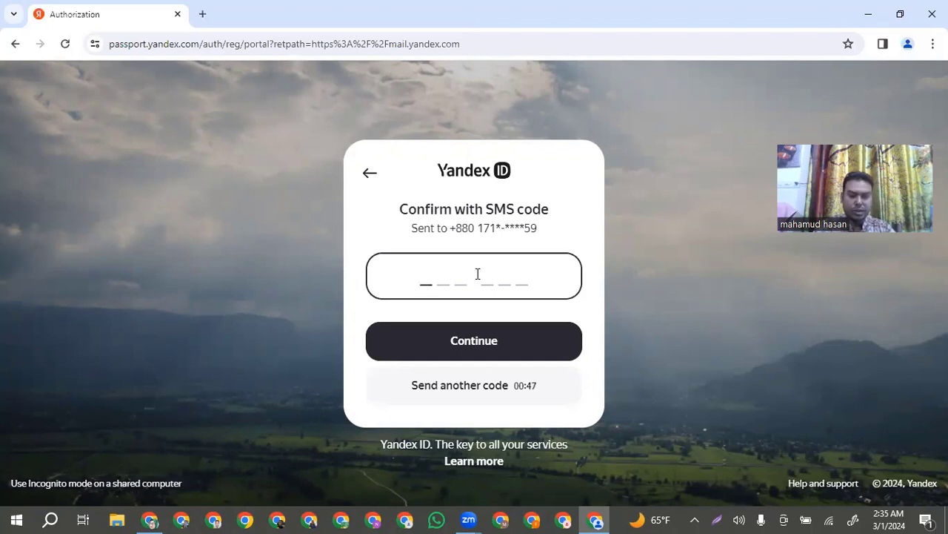
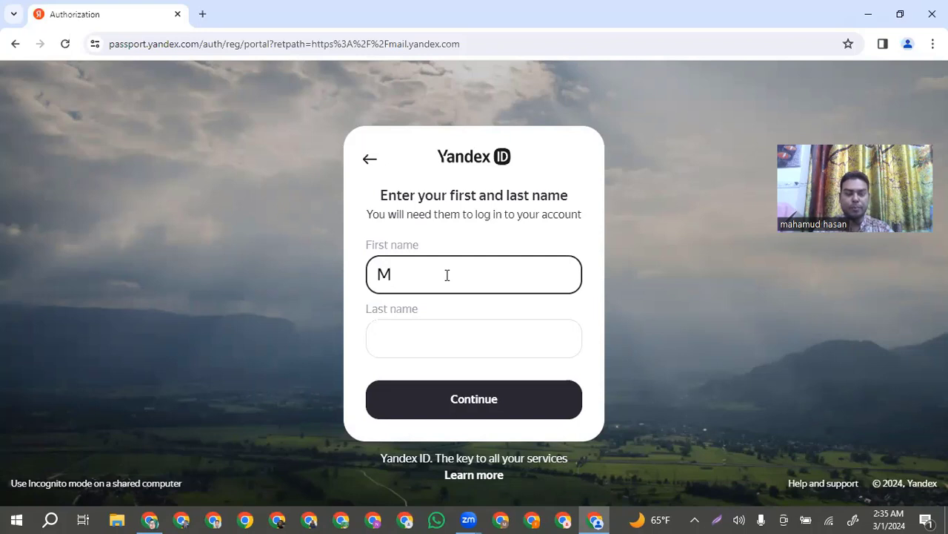
# - Type the account holder's first name and correct its misspelled ending
pyautogui.hotkey('ctrl', 'a')
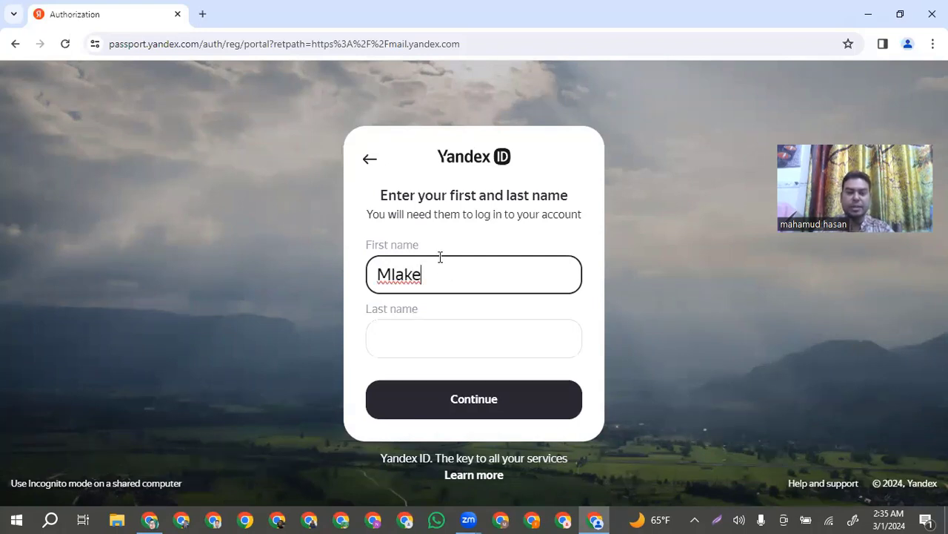
pyautogui.click(404, 272)
pyautogui.doubleClick(415, 273)
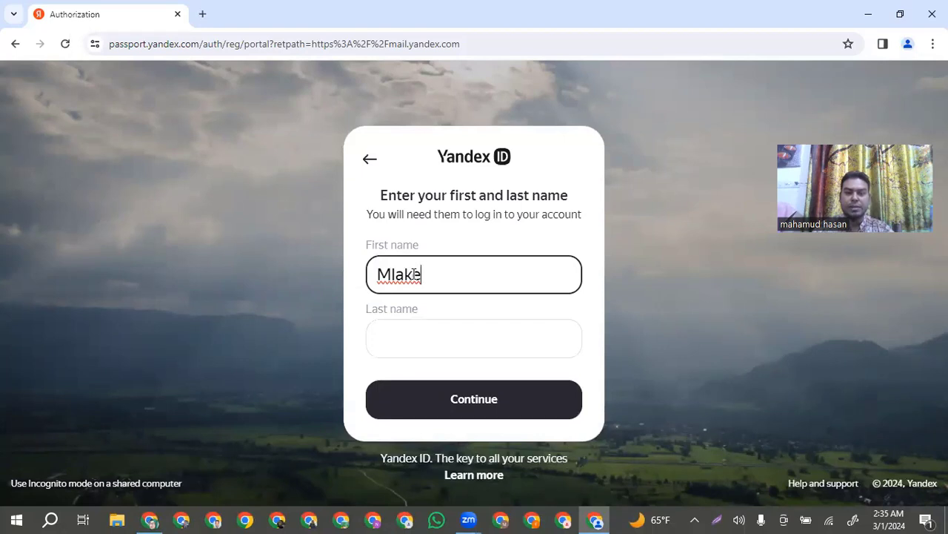
pyautogui.click(419, 275)
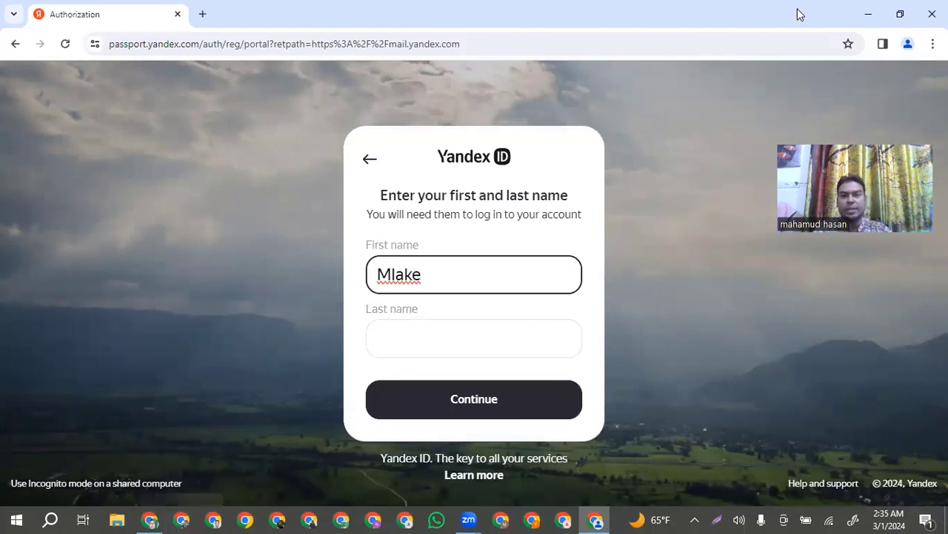
pyautogui.click(910, 44)
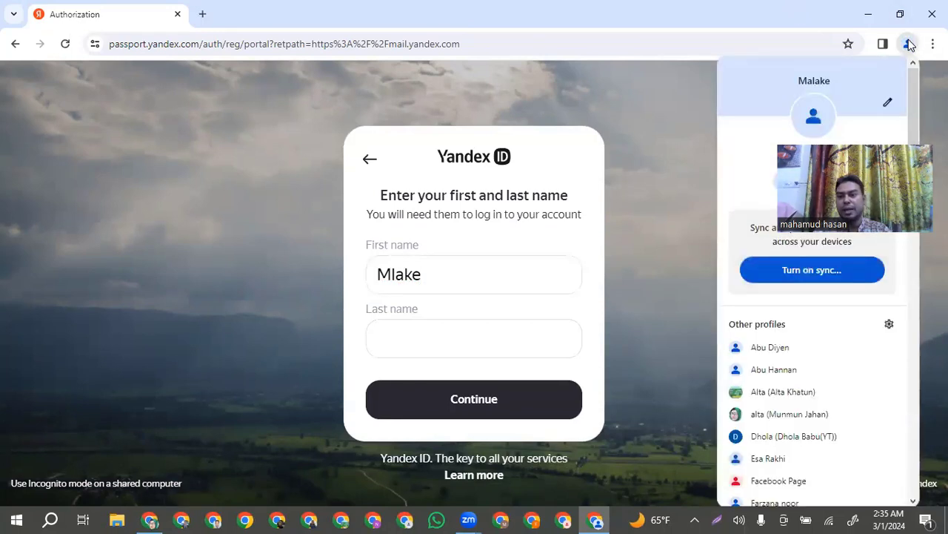
pyautogui.click(395, 274)
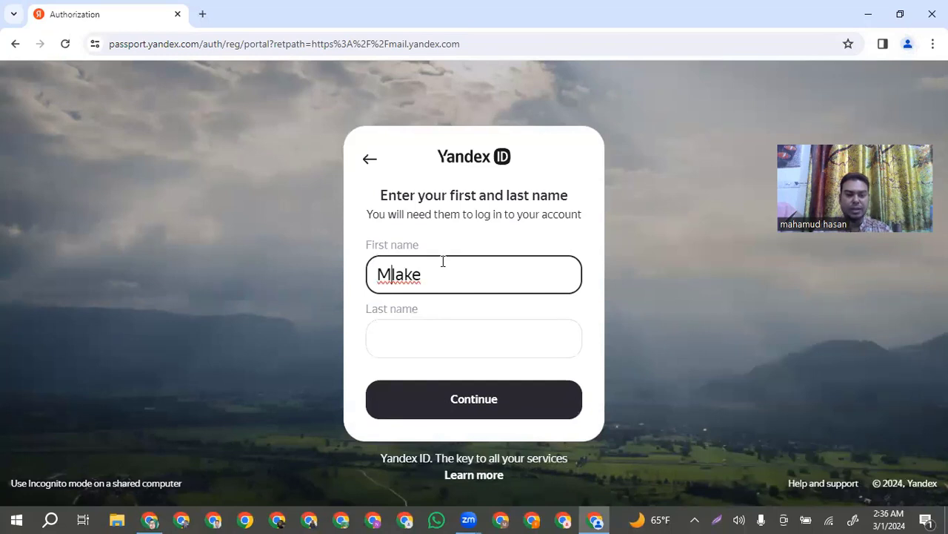
pyautogui.press('BackSpace')
pyautogui.write('al')
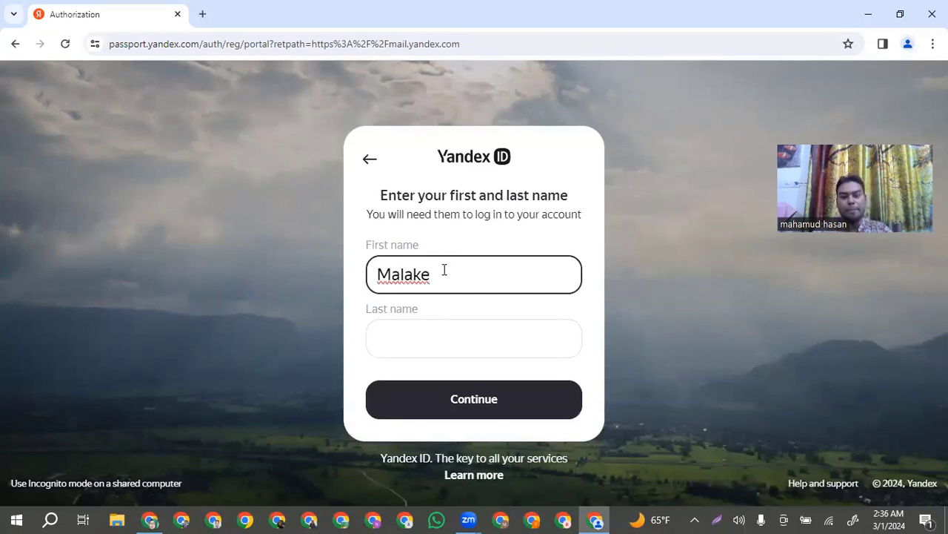
# - Fill in the account holder's last name and continue to login creation
pyautogui.click(414, 331)
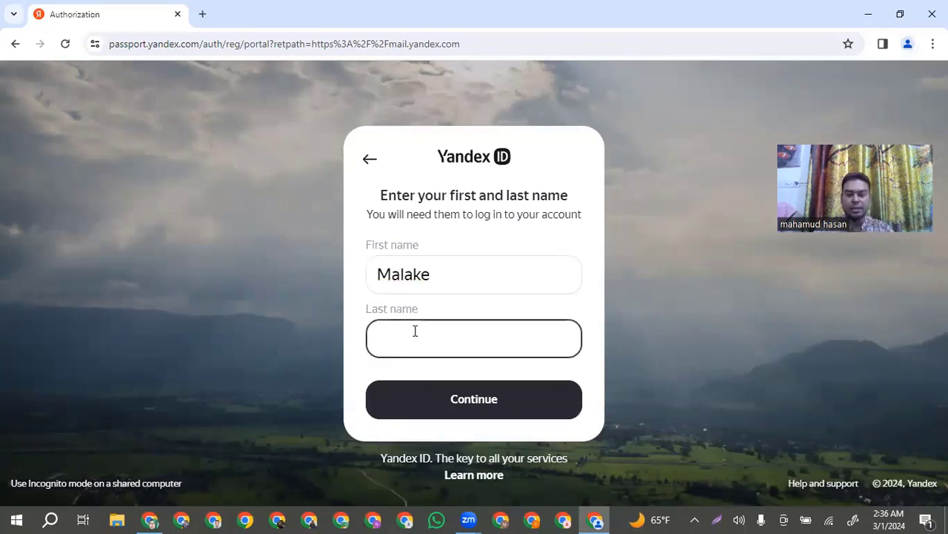
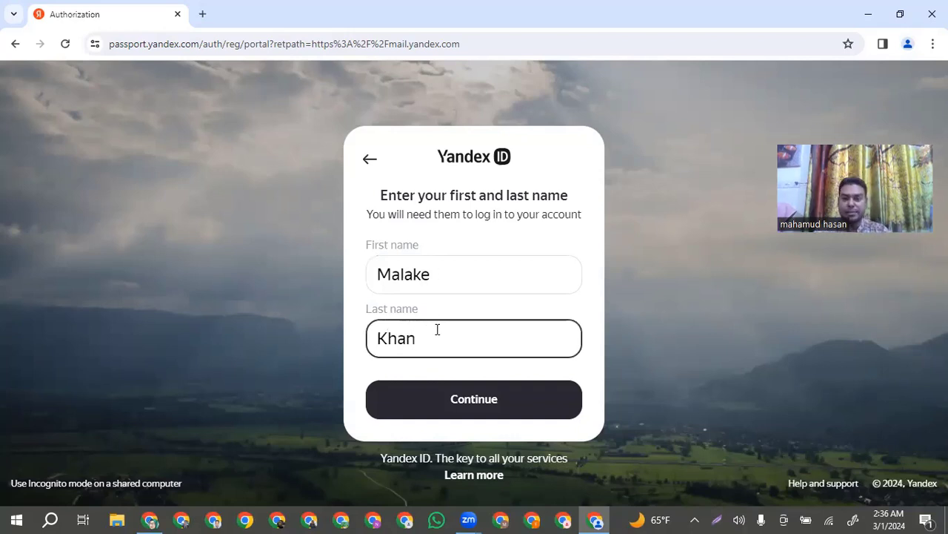
pyautogui.click(470, 403)
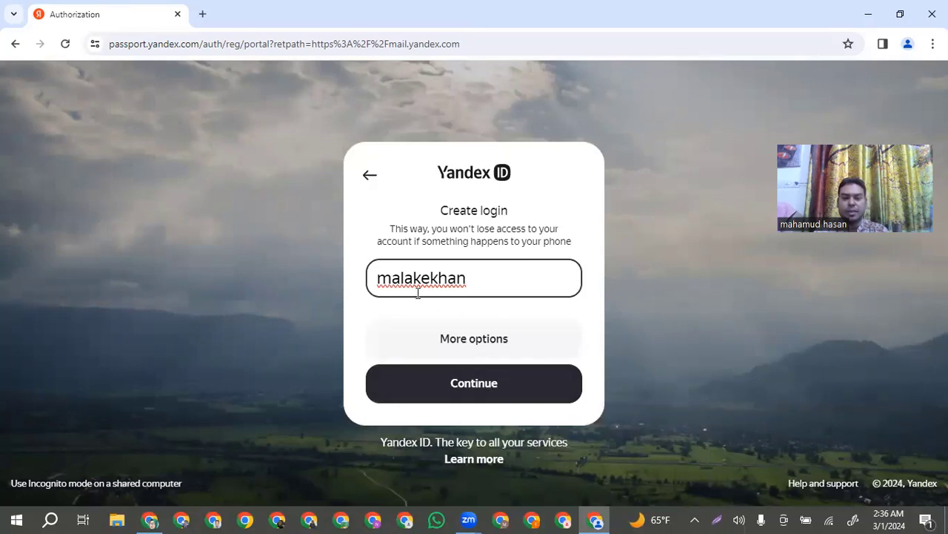
# - Keep the prefilled login suggested from the name and continue
pyautogui.click(475, 386)
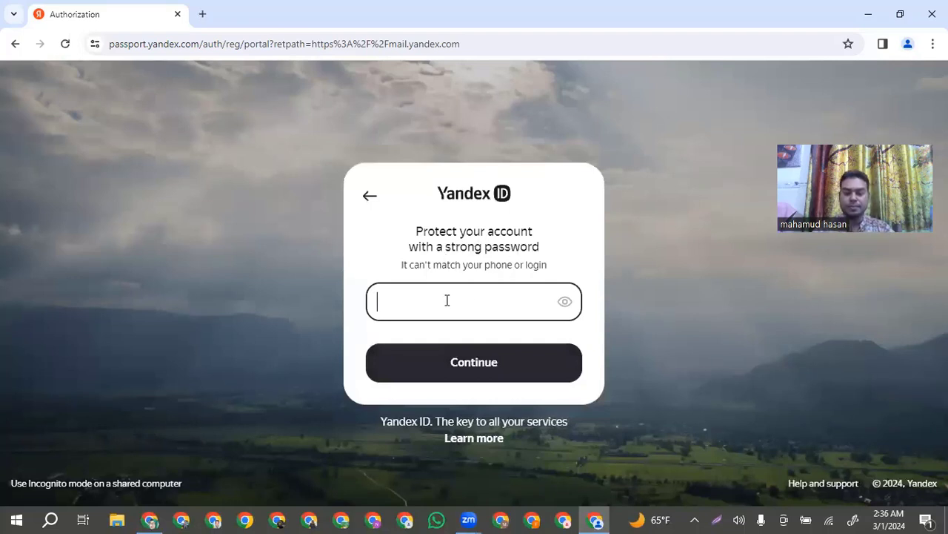
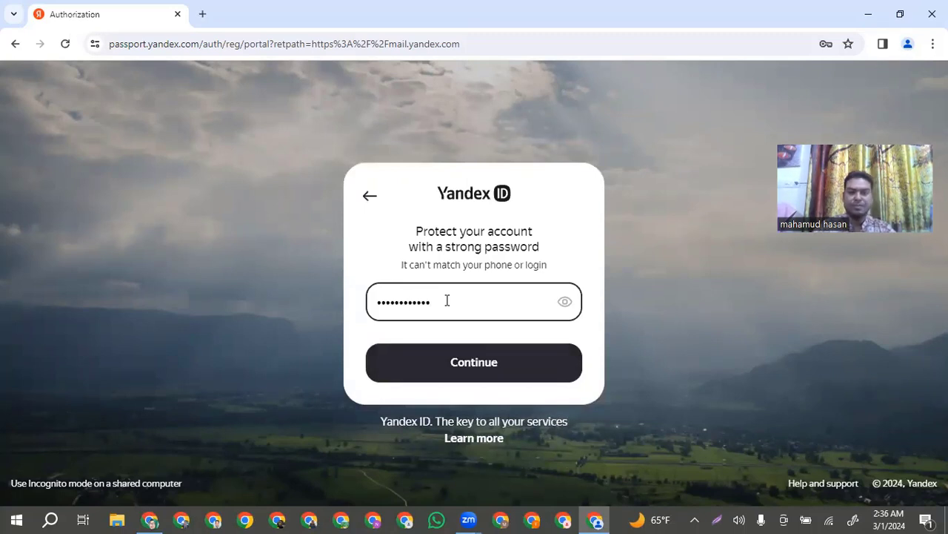
# - Submit the password, opt out of ads and offers, finish registration, and save the password in Chrome
pyautogui.click(469, 363)
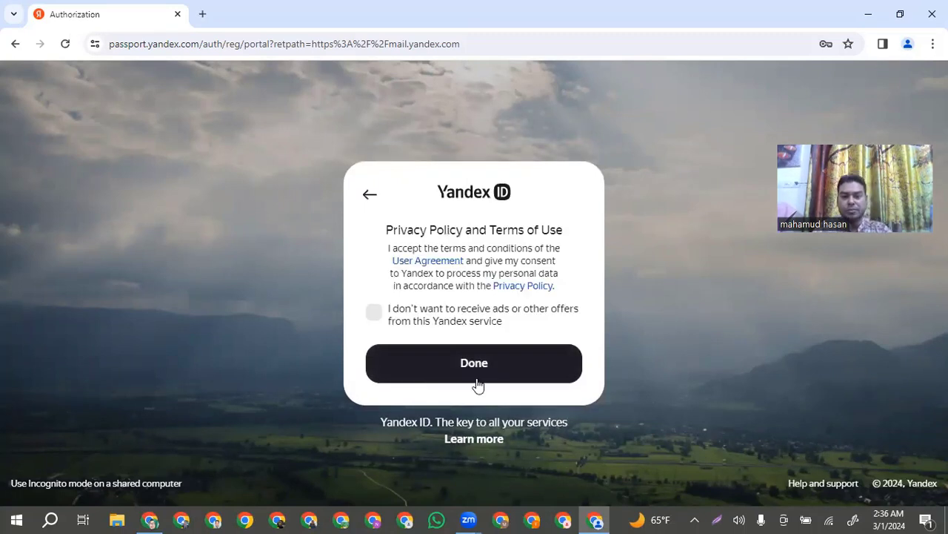
pyautogui.click(374, 313)
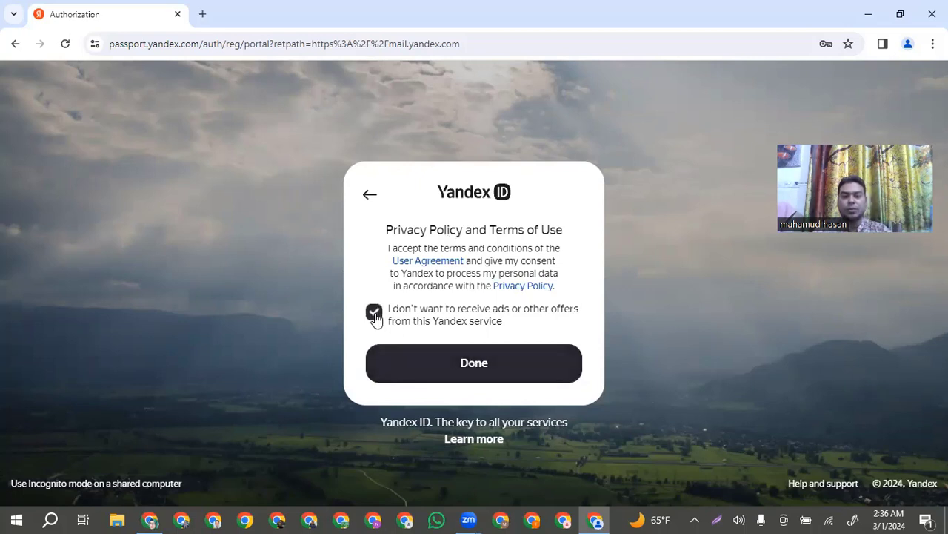
pyautogui.click(475, 363)
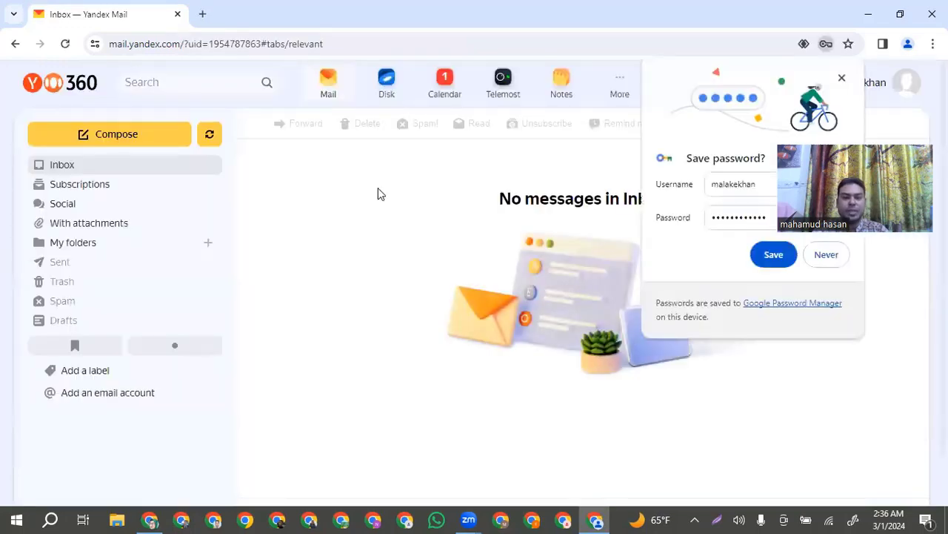
pyautogui.click(771, 255)
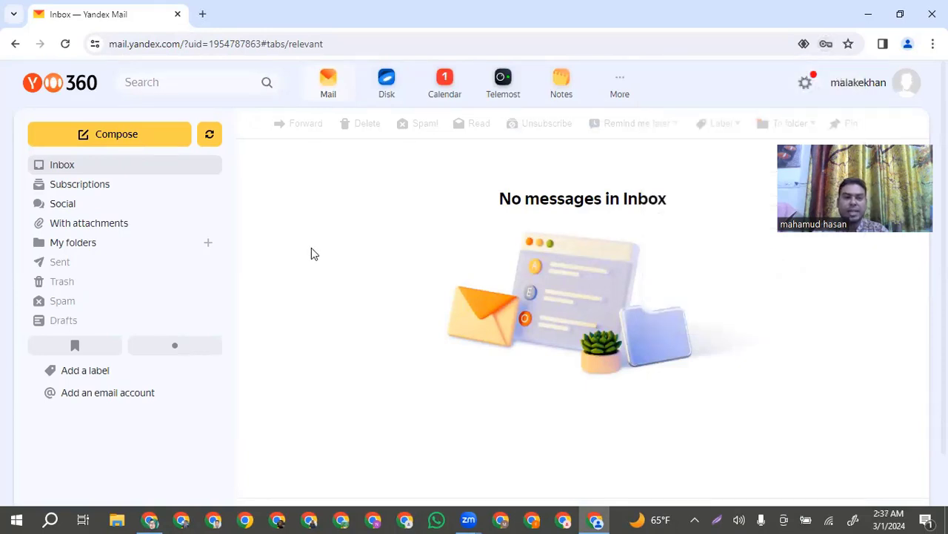